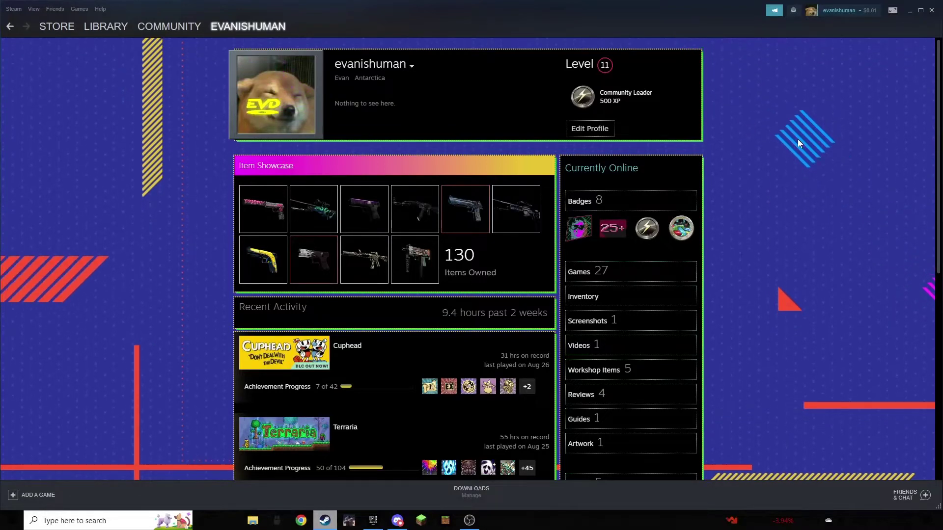
# Open the friends list showing 16 friends grouped as playing, online and offline.
pyautogui.scroll(-2, 713, 113)
pyautogui.scroll(-5, 772, 170)
pyautogui.scroll(7, 829, 166)
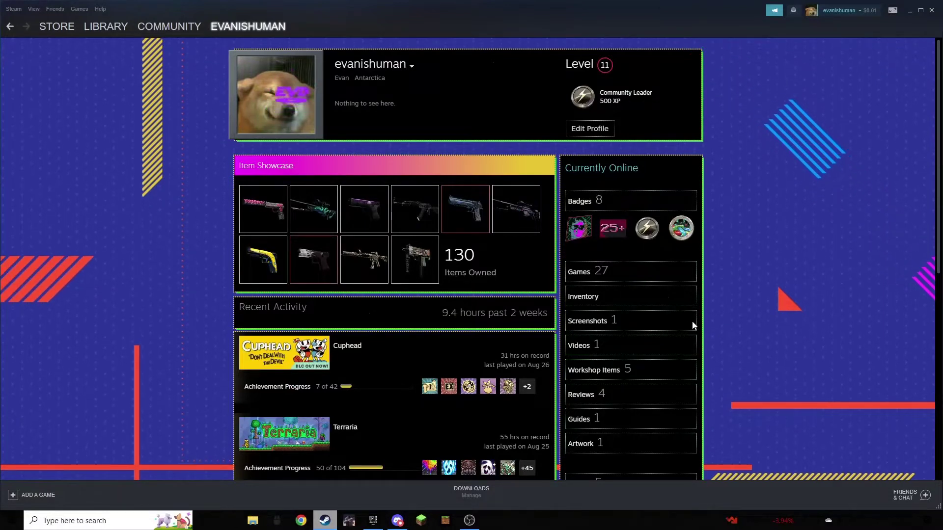
pyautogui.moveTo(255, 30)
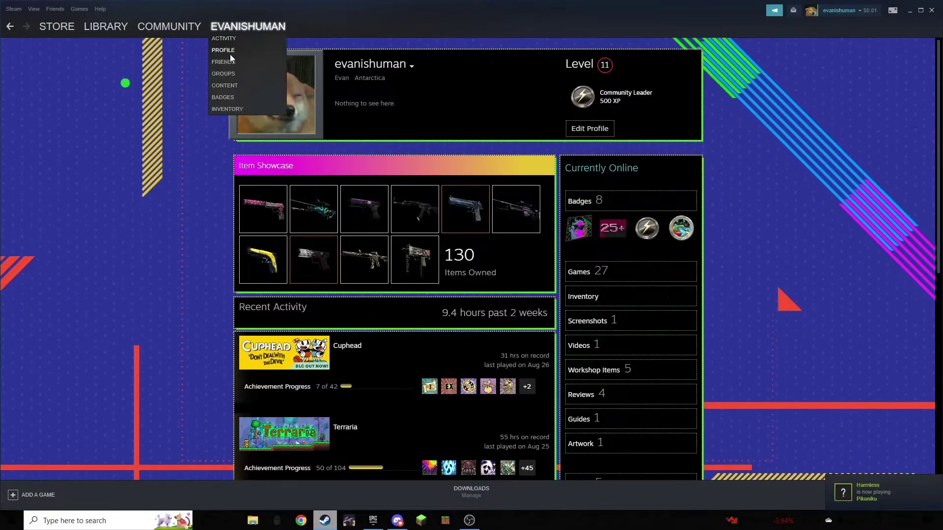
pyautogui.click(232, 61)
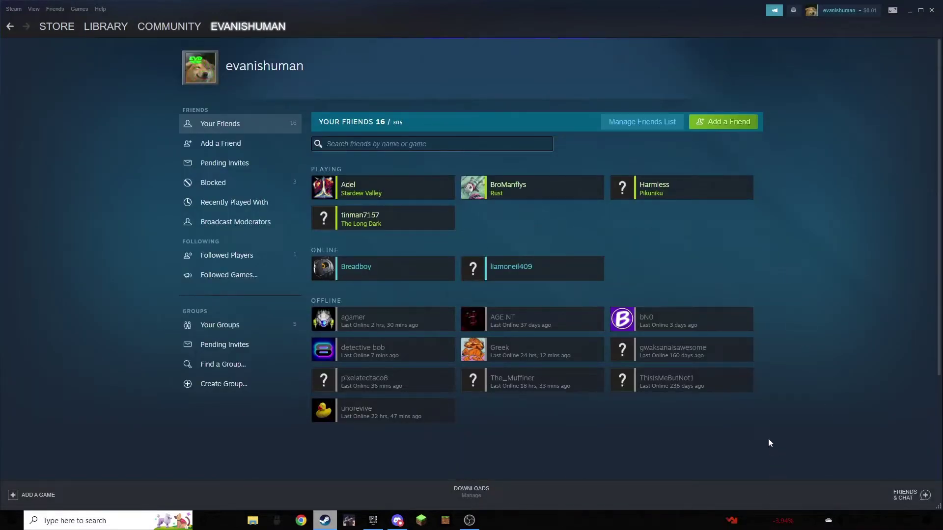
# View an offline friend's profile page from the friends list.
pyautogui.click(689, 388)
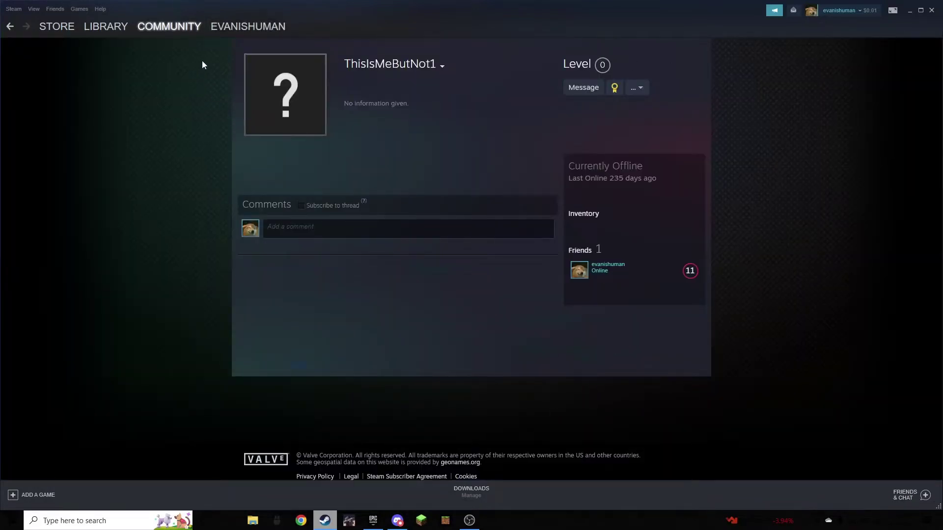
pyautogui.moveTo(237, 69)
pyautogui.mouseDown()
pyautogui.moveTo(712, 285)
pyautogui.moveTo(810, 299)
pyautogui.mouseUp()
pyautogui.click(810, 299)
# Return to the profile and look through the badges overview and the full badge list.
pyautogui.hotkey('alt', 'Left')
pyautogui.hotkey('alt', 'Left')
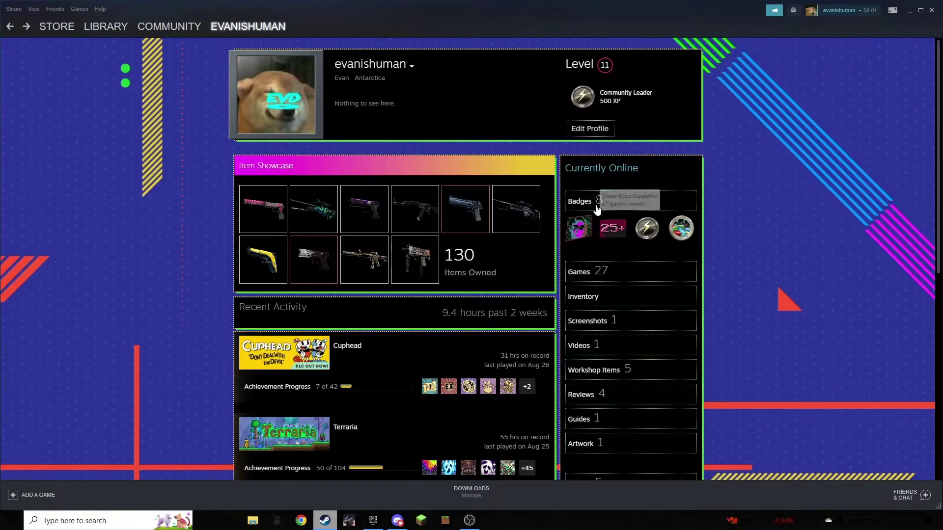
pyautogui.moveTo(557, 64); pyautogui.dragTo(625, 68)
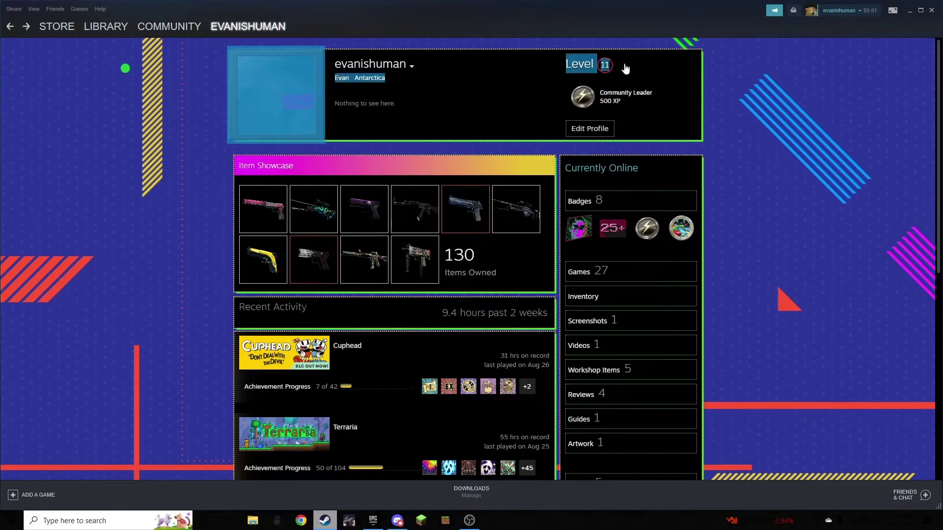
pyautogui.click(624, 67)
pyautogui.hotkey('alt', 'Left')
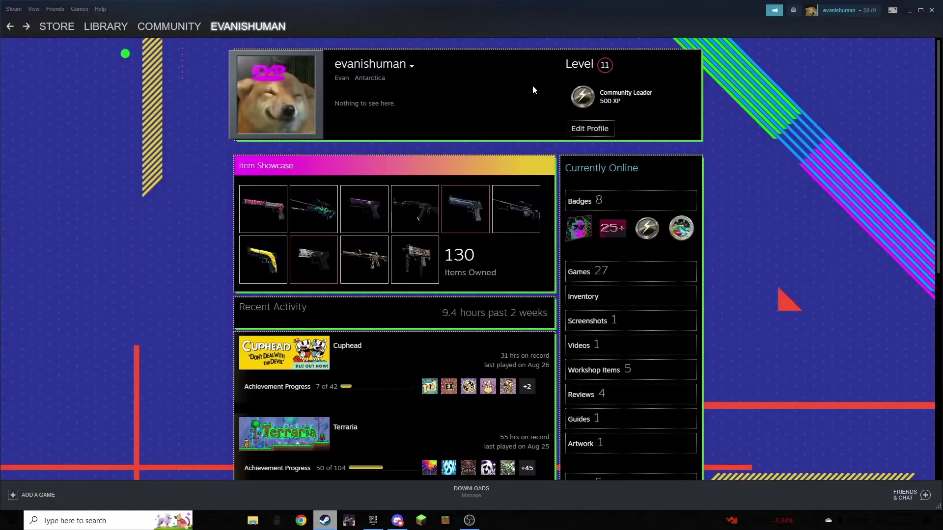
pyautogui.click(579, 203)
pyautogui.scroll(-10, 604, 301)
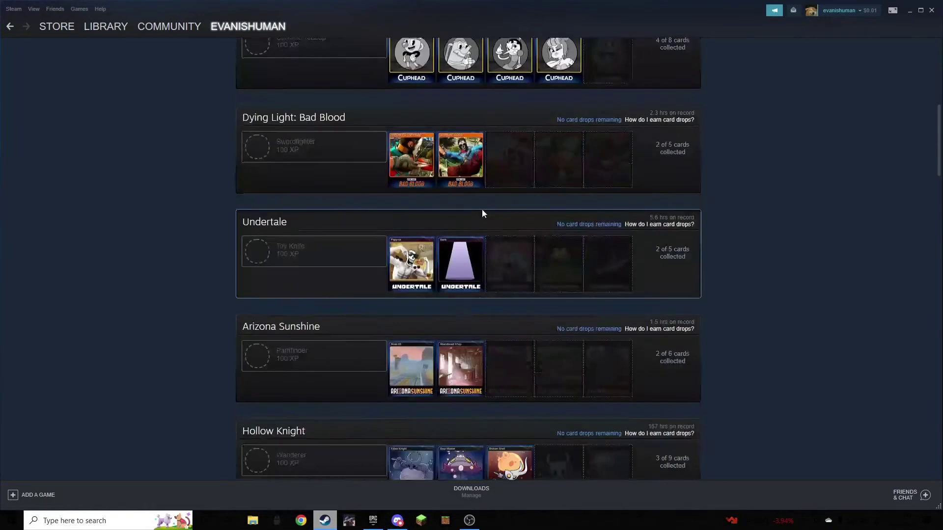
pyautogui.hotkey('alt', 'Left')
# View the Community Leader badge details, then return to the profile page.
pyautogui.click(647, 228)
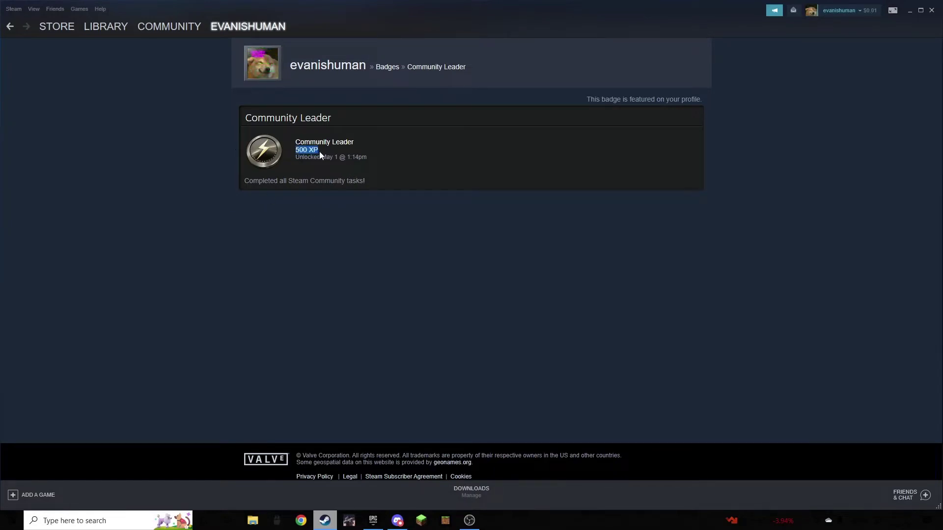
pyautogui.hotkey('alt', 'Left')
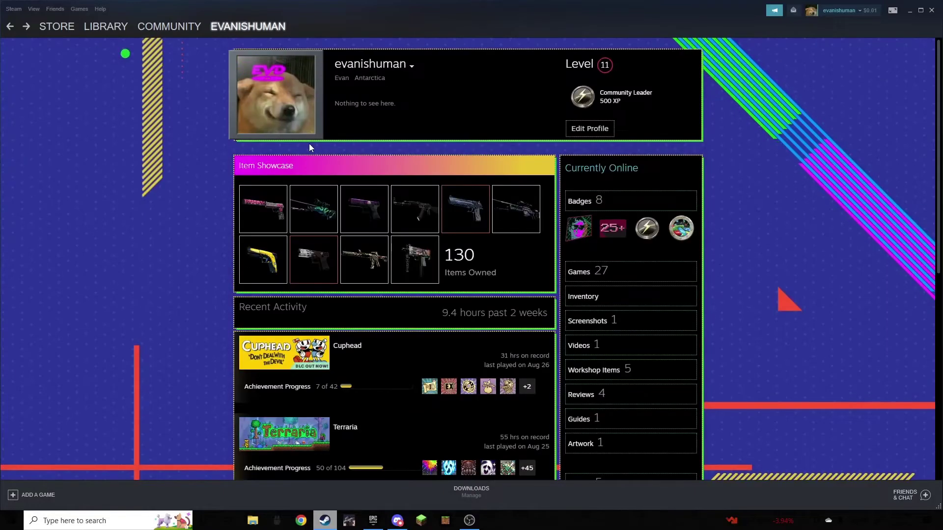
pyautogui.moveTo(617, 234)
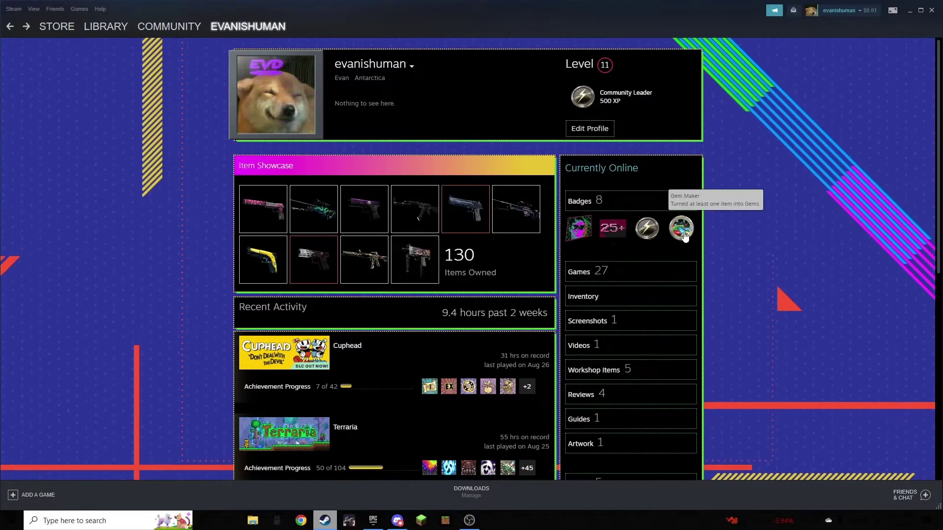
pyautogui.scroll(-3, 675, 226)
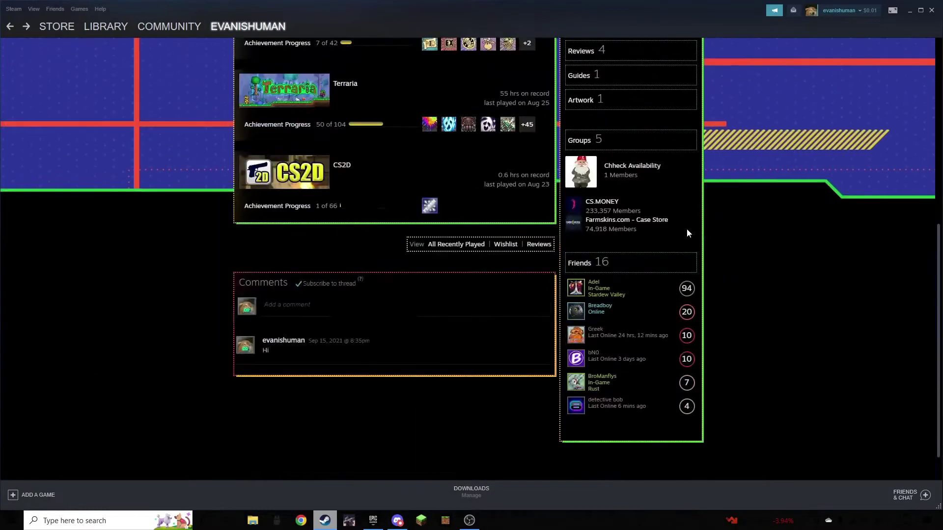
pyautogui.scroll(1, 620, 219)
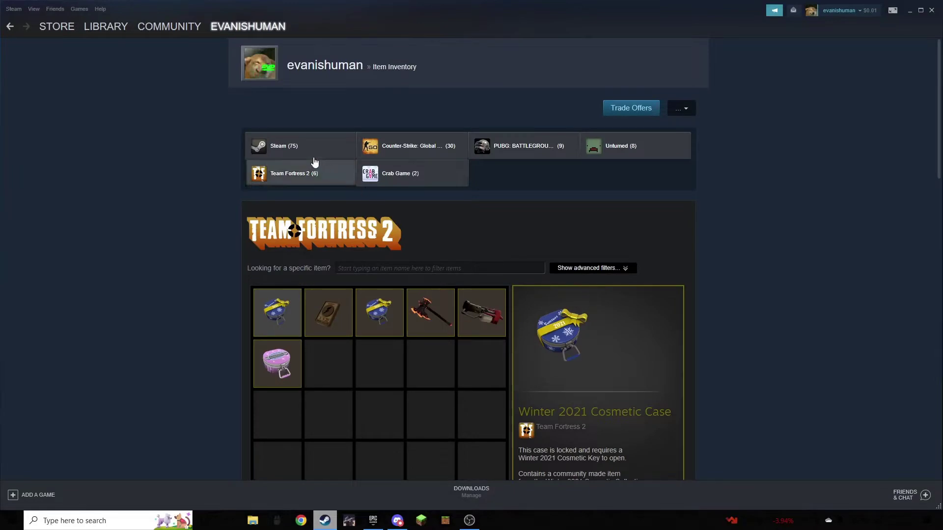
pyautogui.click(309, 152)
pyautogui.scroll(-2, 378, 261)
pyautogui.click(377, 261)
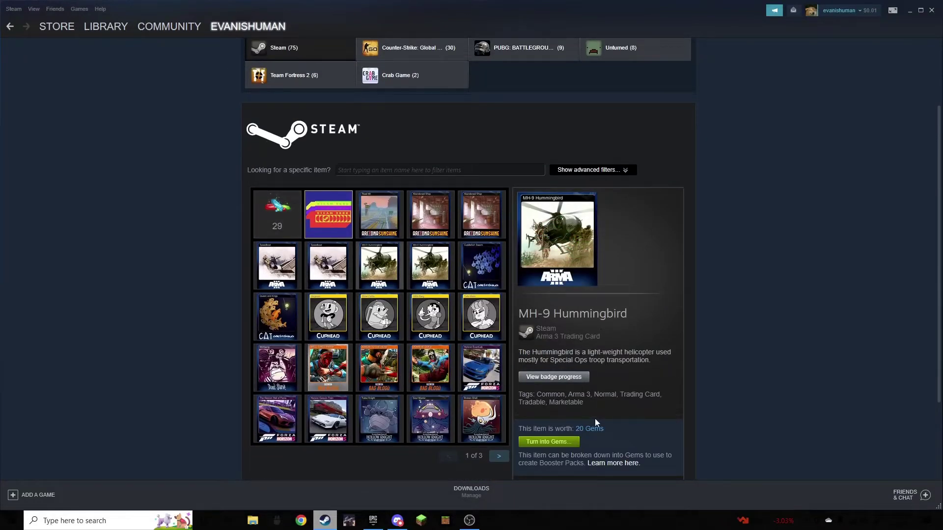
pyautogui.hotkey('alt', 'Left')
pyautogui.hotkey('alt', 'Left')
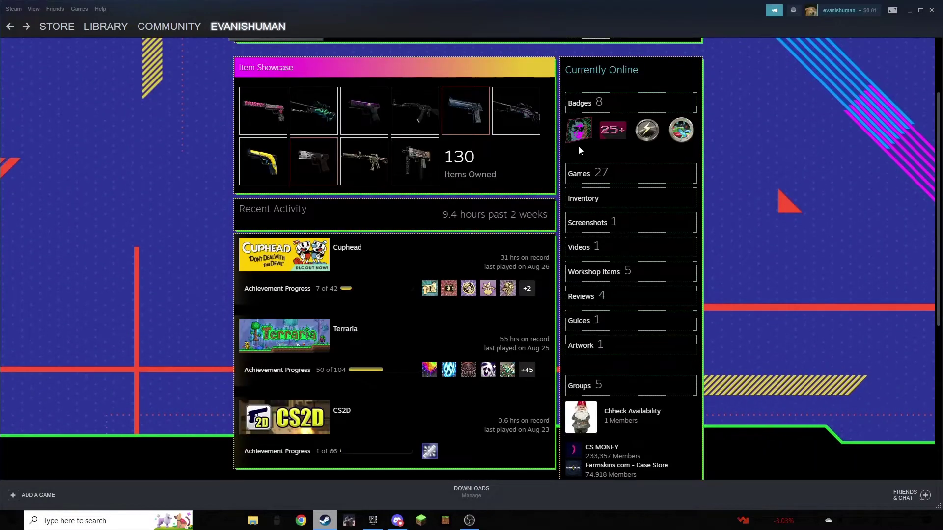
pyautogui.moveTo(575, 131)
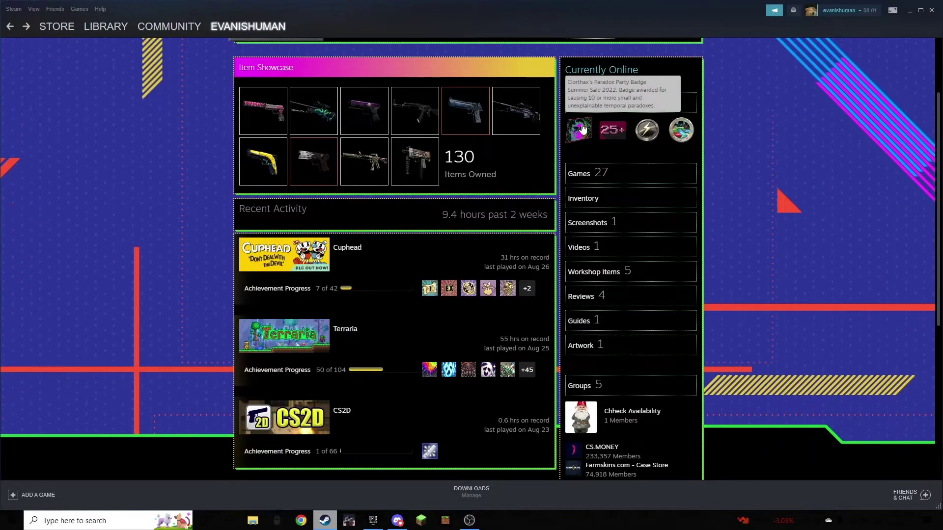
pyautogui.scroll(2, 654, 234)
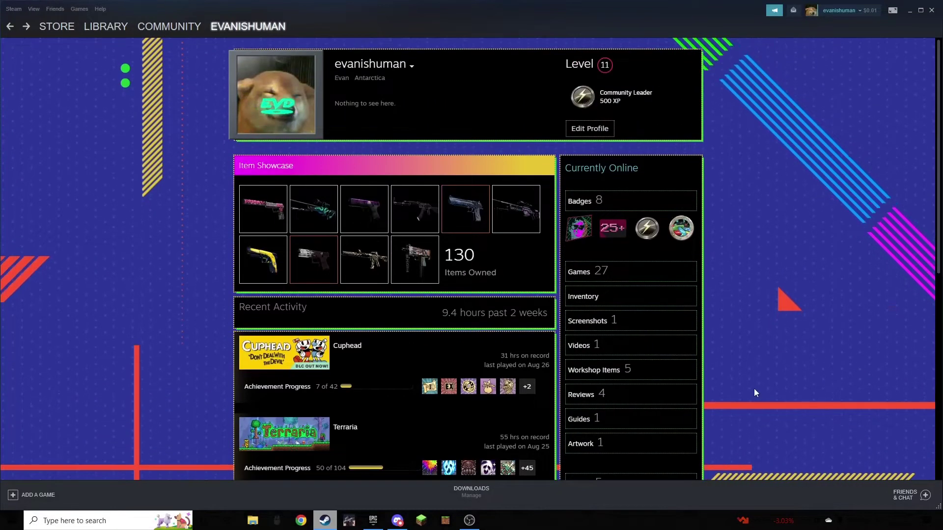
pyautogui.moveTo(579, 240)
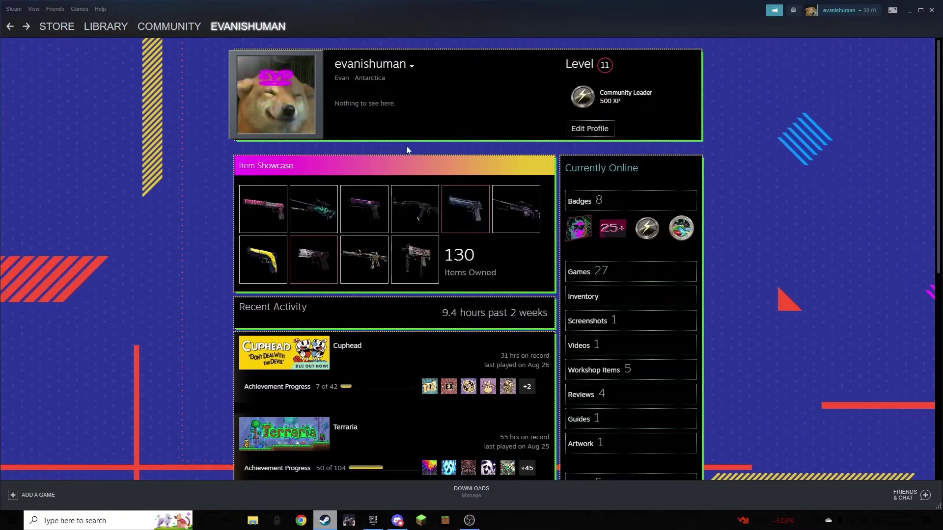
# Open the Points Shop (15,099 points) and scroll down to 'Items from games you play'.
pyautogui.moveTo(55, 34)
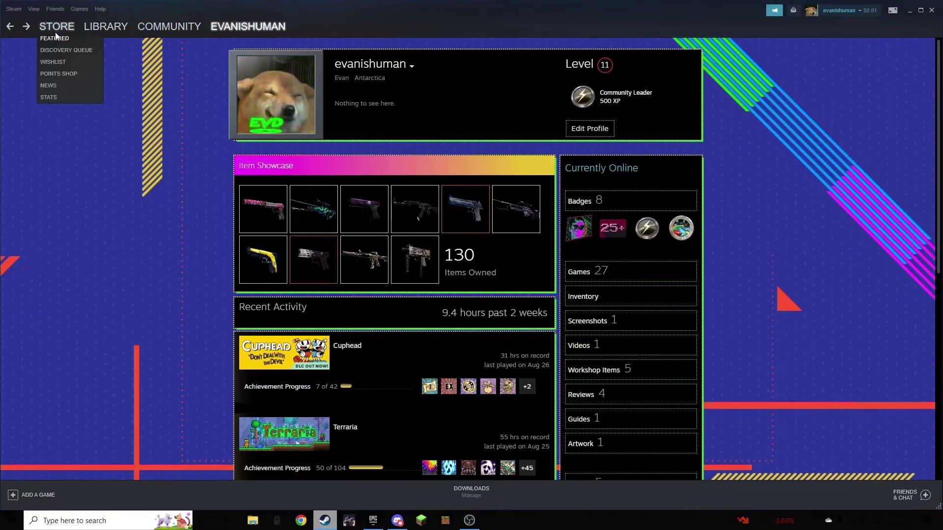
pyautogui.click(61, 74)
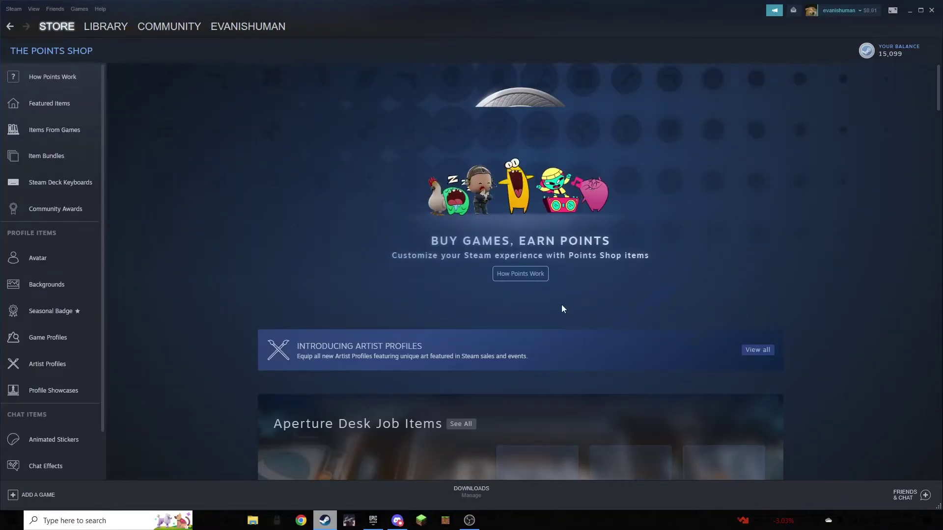
pyautogui.scroll(-10, 560, 307)
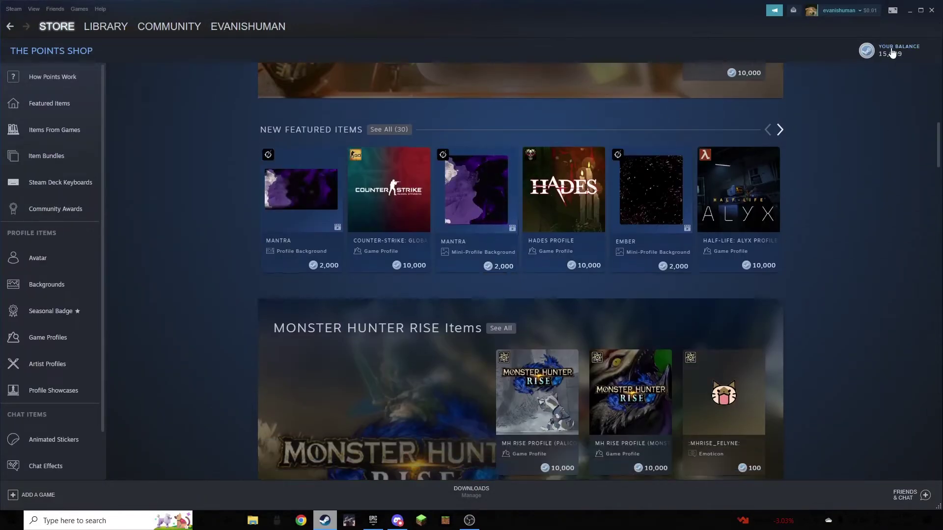
pyautogui.scroll(-12, 883, 336)
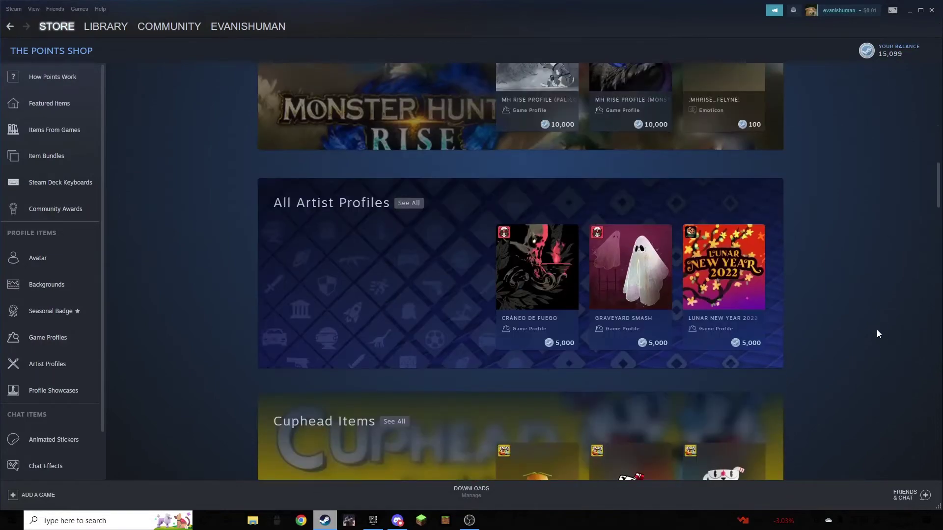
pyautogui.scroll(-15, 826, 308)
pyautogui.scroll(-15, 820, 297)
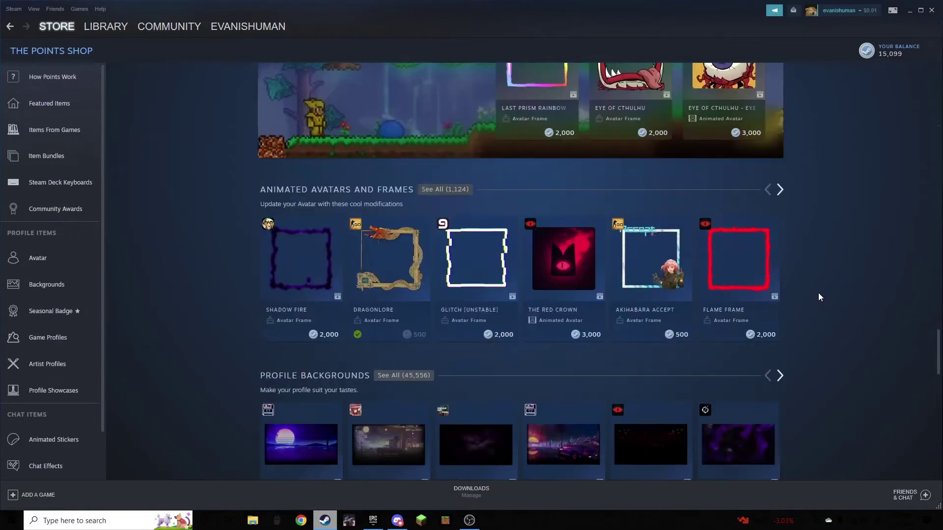
pyautogui.scroll(-5, 818, 293)
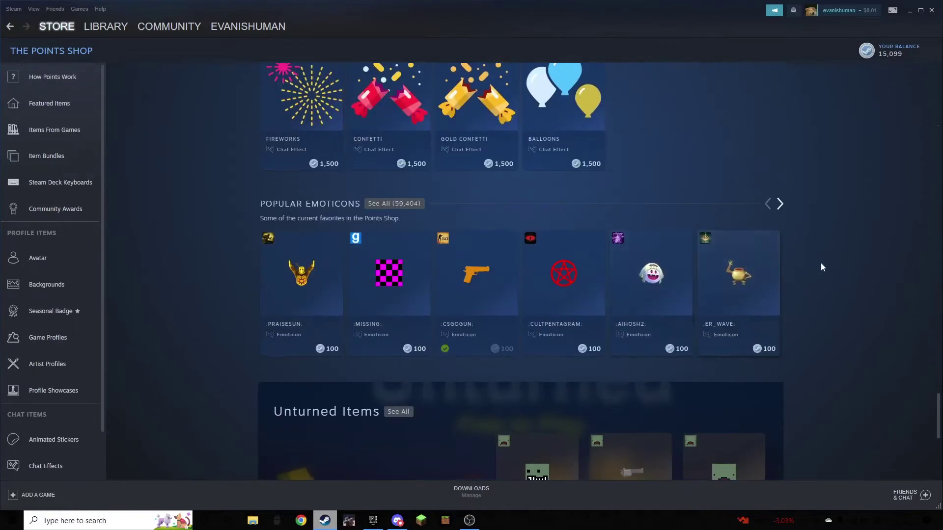
pyautogui.scroll(-5, 893, 294)
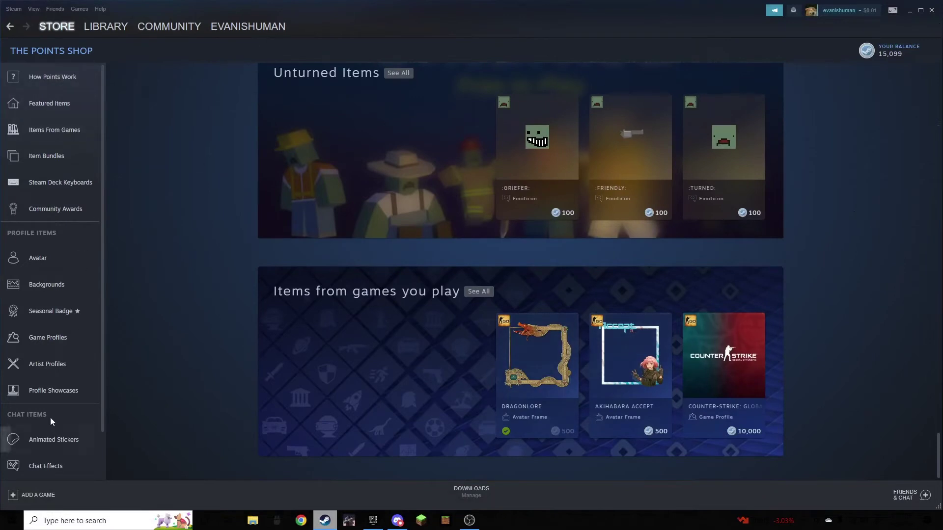
# Browse the Points Shop's avatar items and profile backgrounds.
pyautogui.click(59, 266)
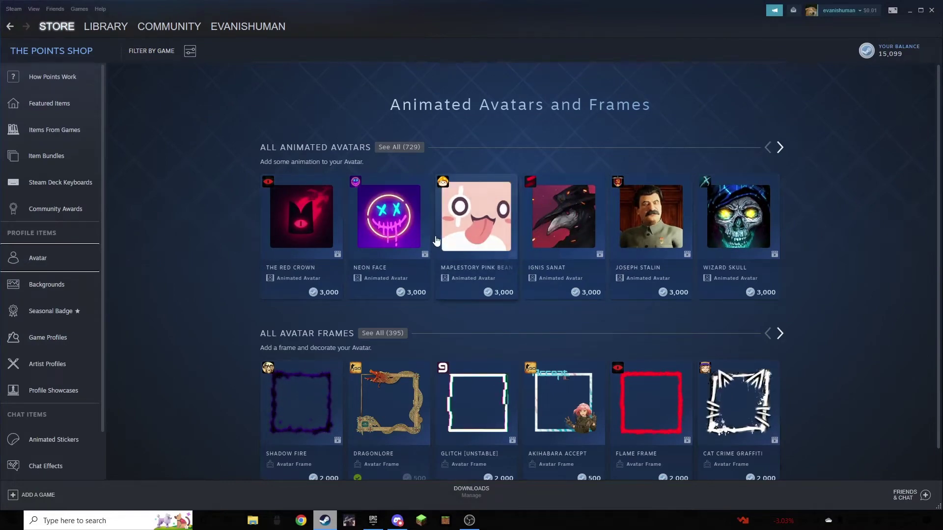
pyautogui.scroll(-1, 436, 240)
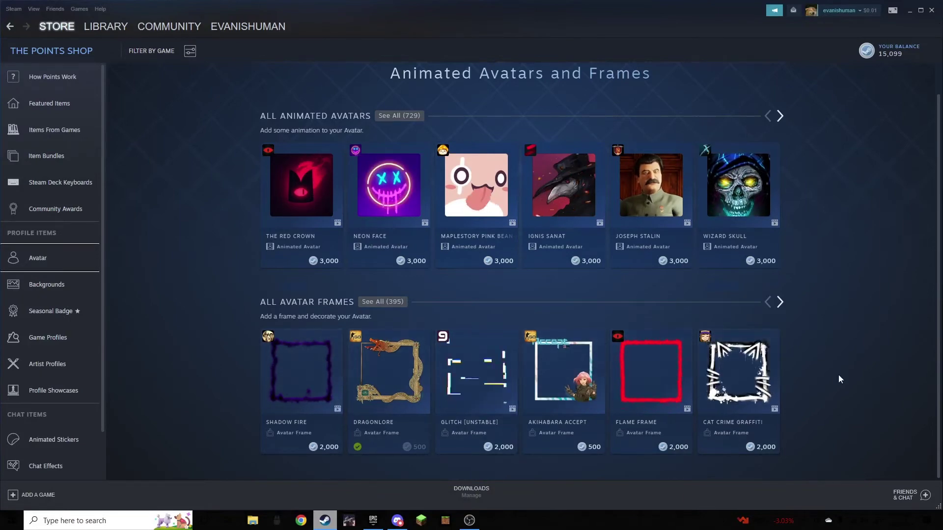
pyautogui.click(68, 287)
pyautogui.scroll(-1, 655, 353)
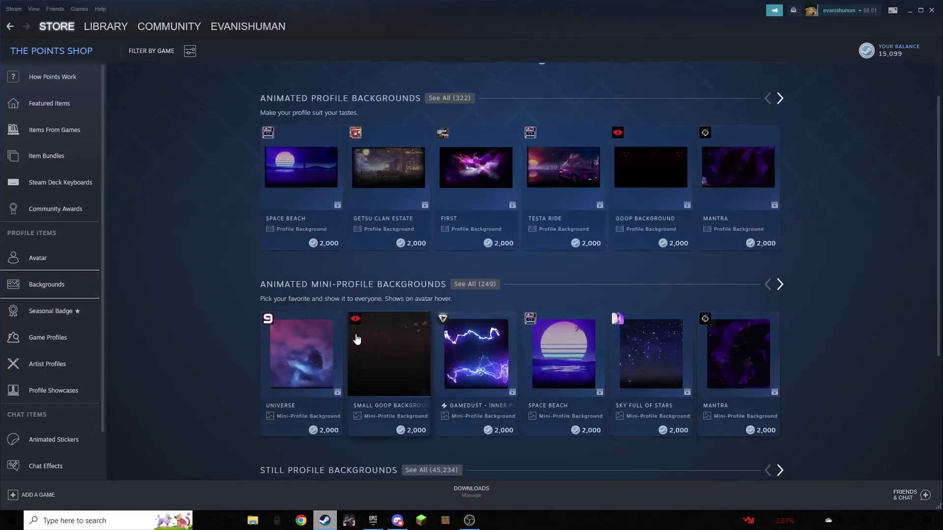
# Check the Seasonal Badge and Game Profiles pages, then the 3,000-point Profile Showcase upgrades.
pyautogui.click(43, 312)
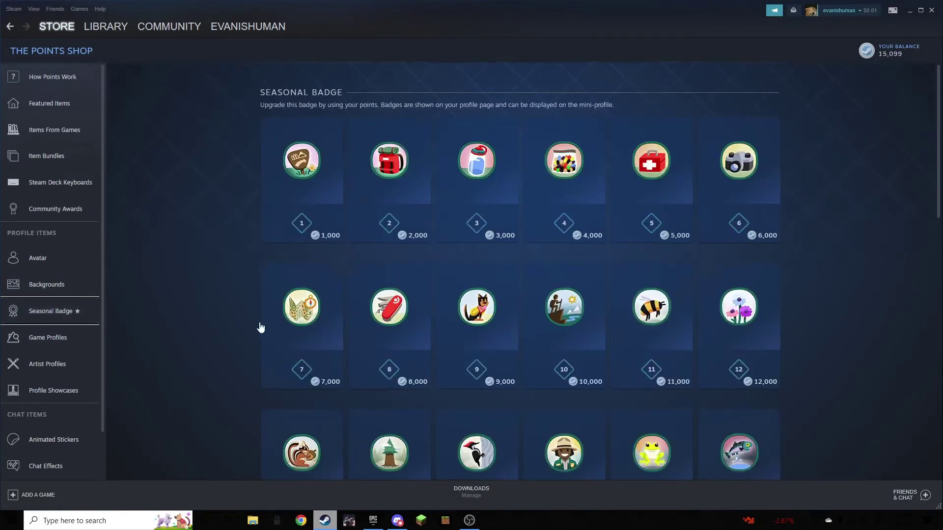
pyautogui.click(81, 337)
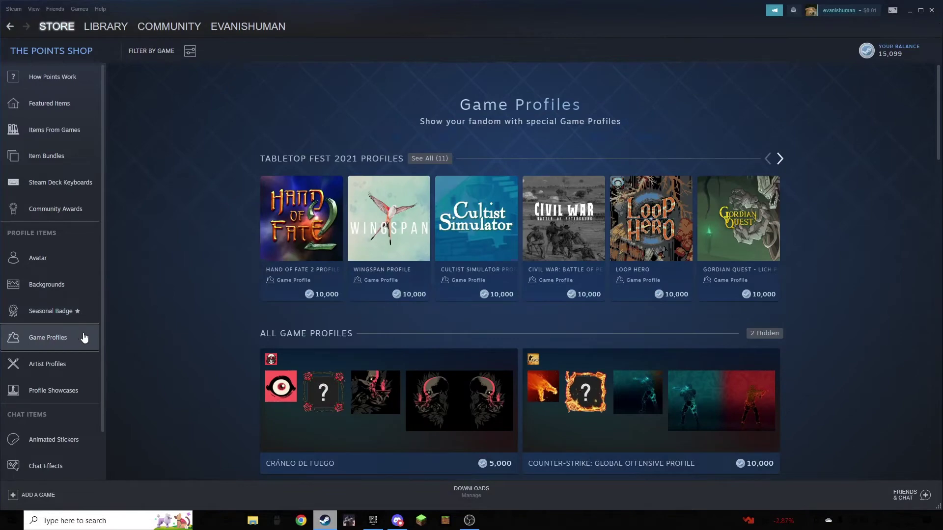
pyautogui.scroll(-3, 209, 329)
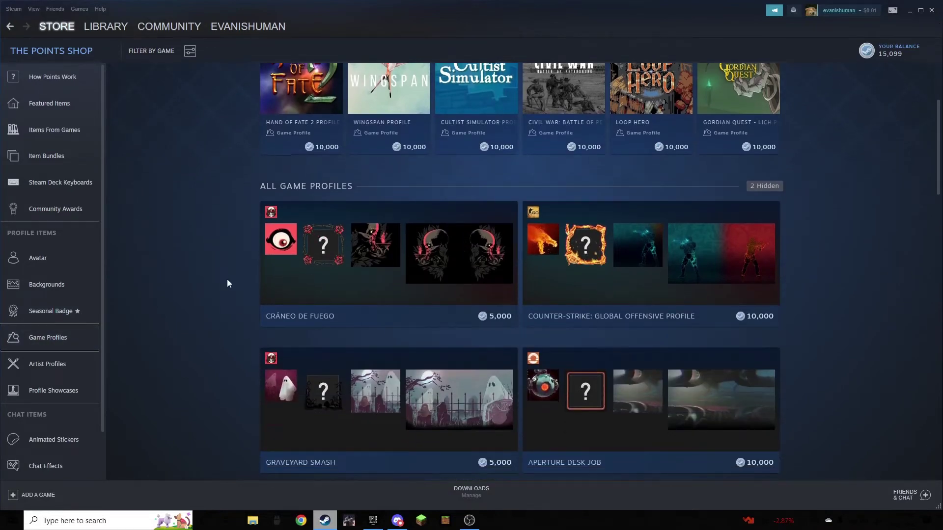
pyautogui.scroll(-5, 217, 283)
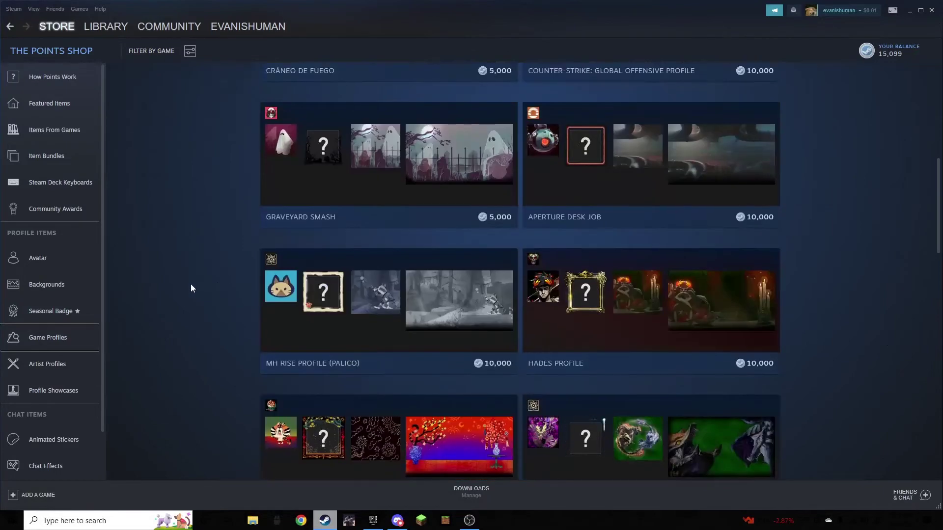
pyautogui.scroll(-4, 191, 288)
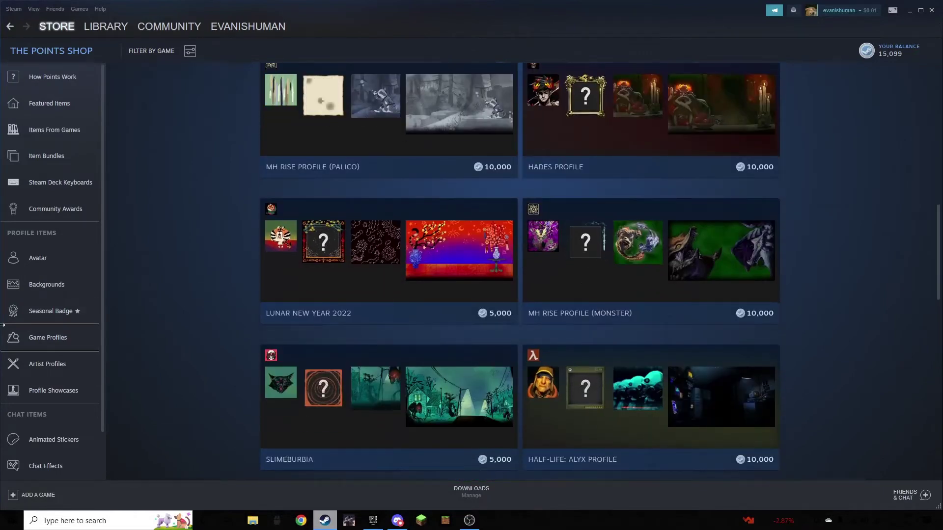
pyautogui.click(29, 391)
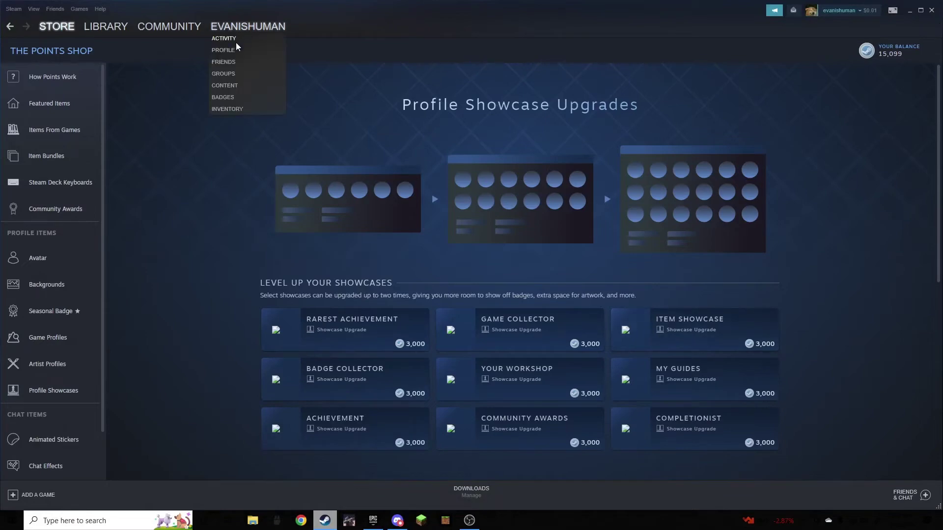
# Go to the user's own profile page.
pyautogui.click(223, 50)
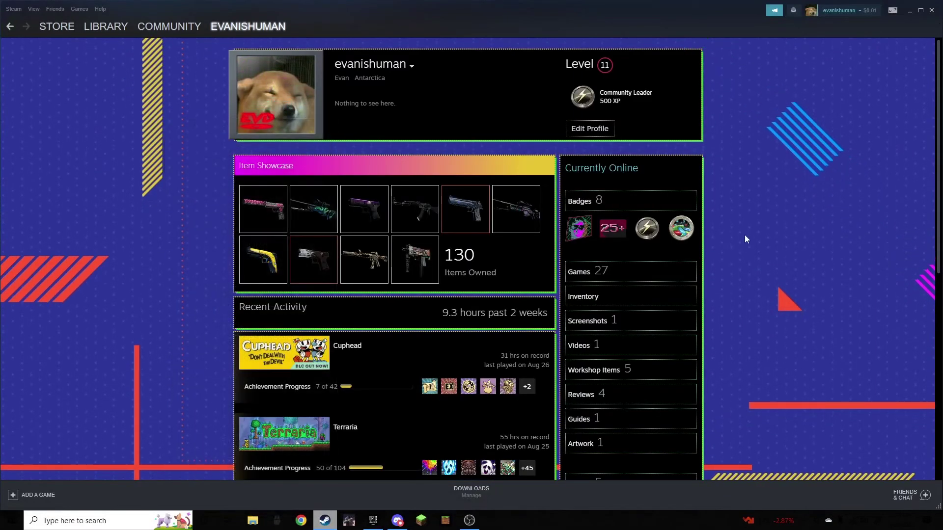
pyautogui.scroll(-3, 758, 359)
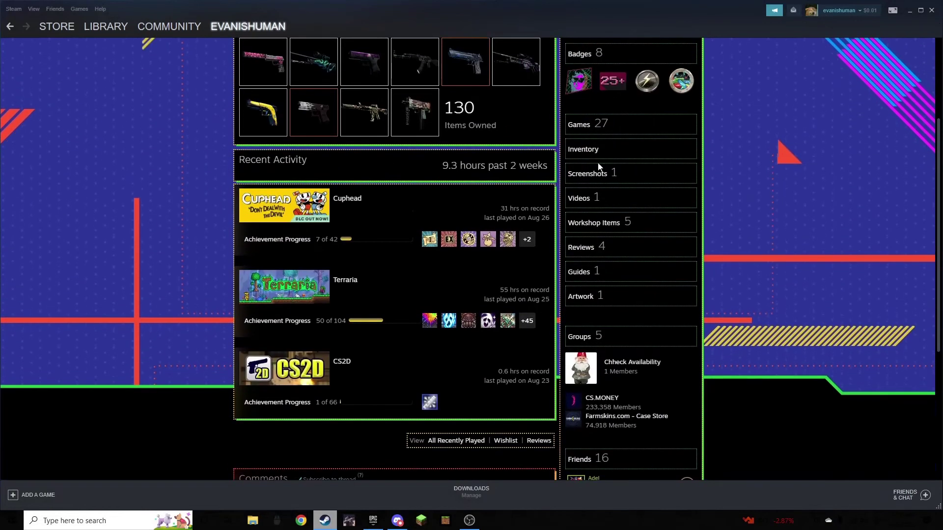
pyautogui.scroll(3, 631, 330)
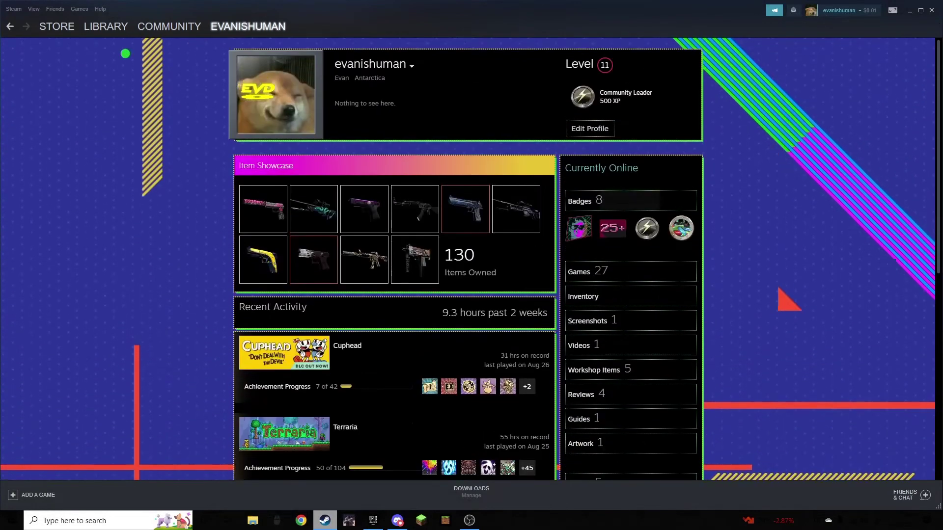
# In Edit Profile, review Favorite Group, Featured Badge, Special Profile and Theme settings.
pyautogui.click(594, 129)
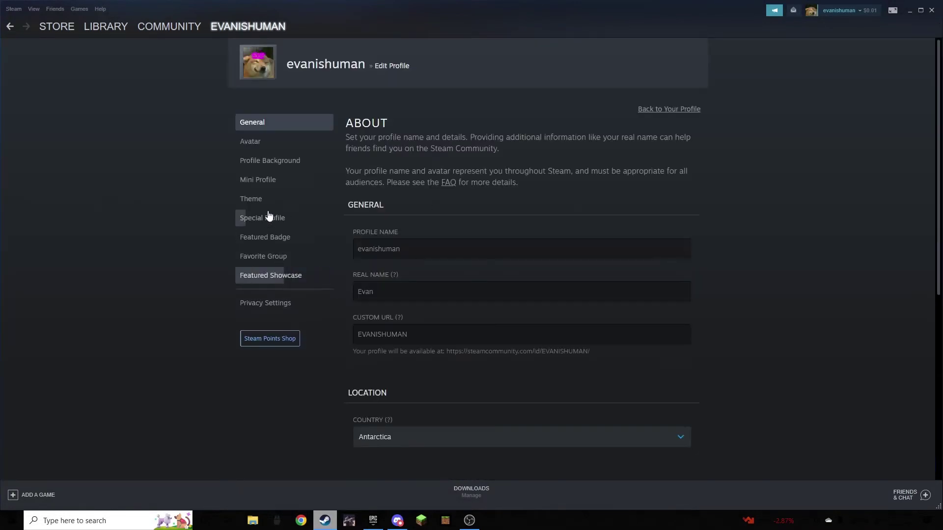
pyautogui.click(291, 260)
pyautogui.click(295, 243)
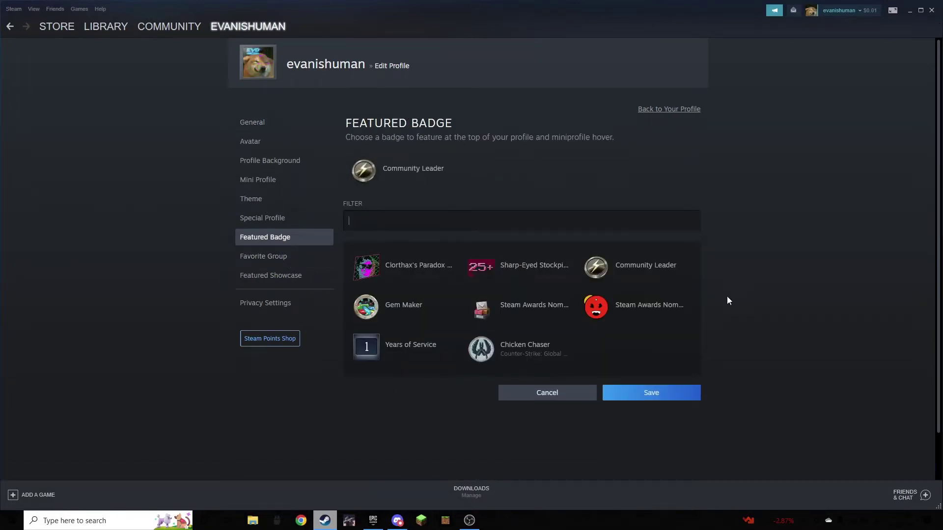
pyautogui.click(263, 222)
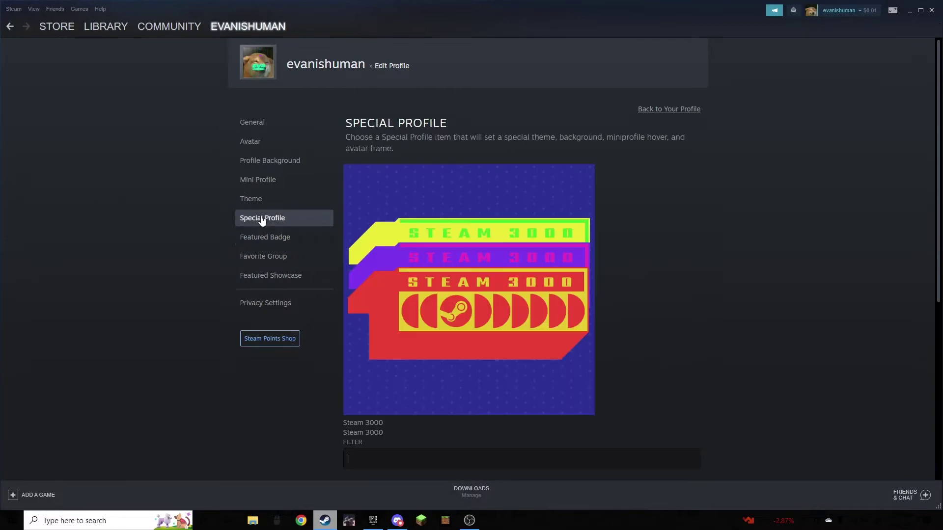
pyautogui.scroll(-5, 417, 276)
pyautogui.scroll(5, 338, 334)
pyautogui.click(255, 199)
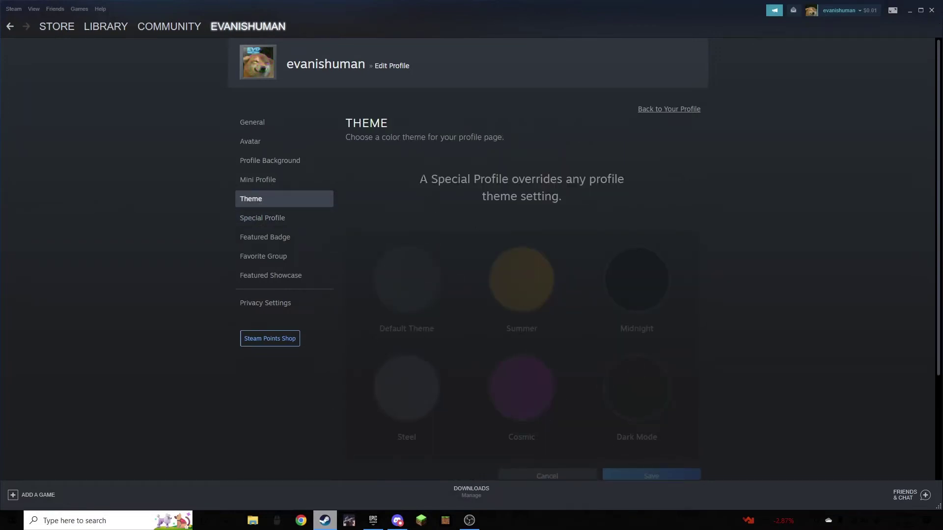
# Preview Neon Rain as the mini-profile background.
pyautogui.moveTo(418, 178); pyautogui.dragTo(590, 204)
pyautogui.click(568, 355)
pyautogui.click(269, 180)
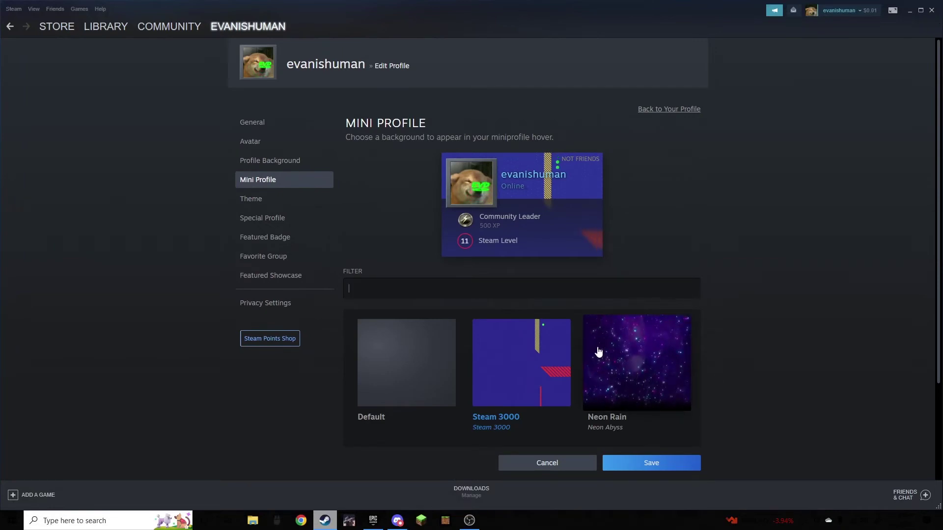
pyautogui.click(623, 412)
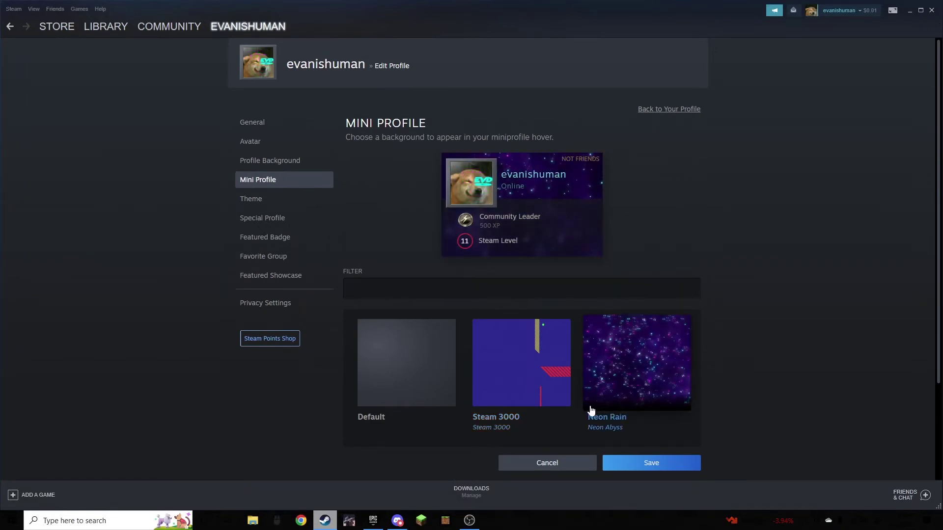
# Cancel the leave-page prompt, then move via Special Profile to the Profile Background choices.
pyautogui.click(273, 221)
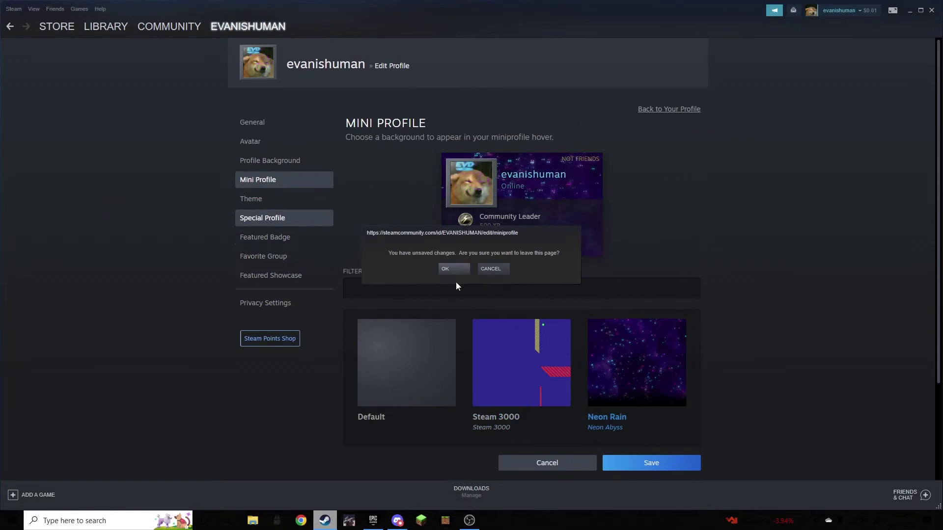
pyautogui.click(494, 272)
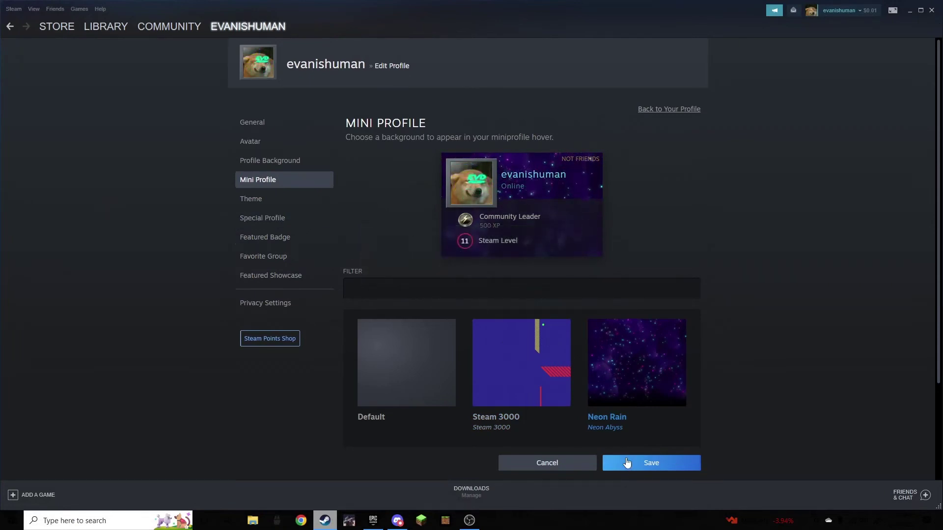
pyautogui.click(278, 222)
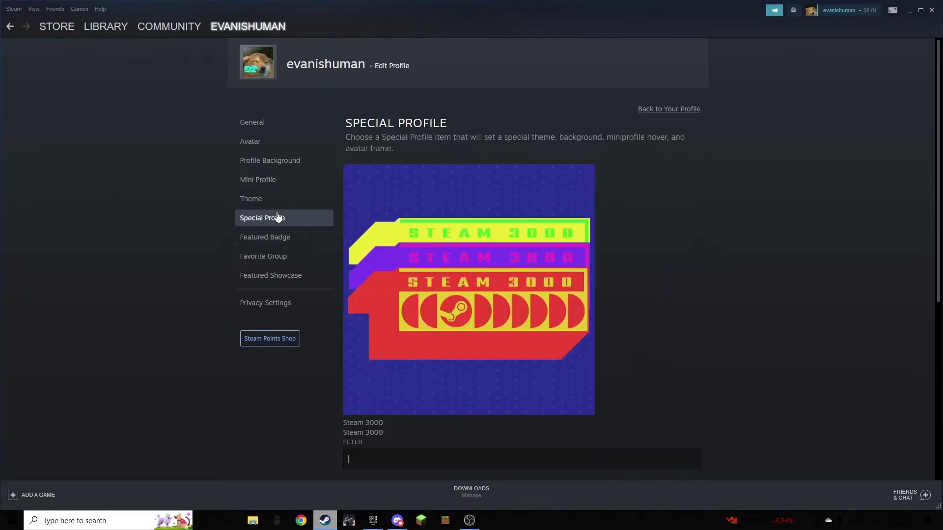
pyautogui.click(263, 163)
# Check the Avatar settings in the profile editor.
pyautogui.scroll(-5, 574, 387)
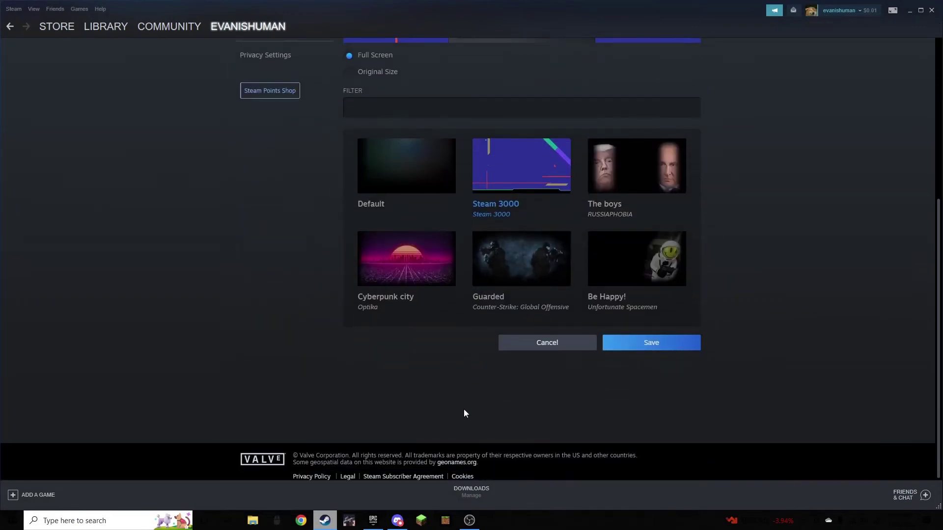
pyautogui.scroll(5, 462, 426)
pyautogui.click(253, 142)
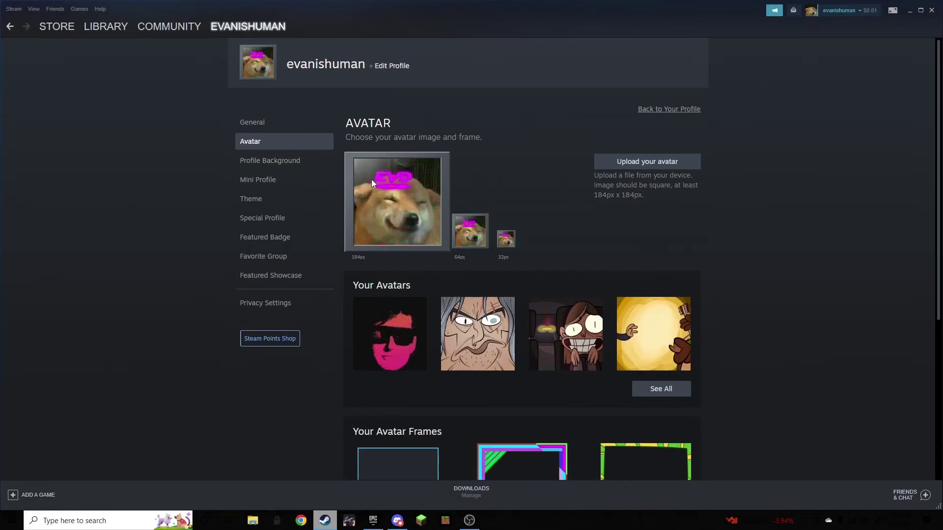
# Go back three pages to the Points Shop front page.
pyautogui.hotkey('alt', 'Left')
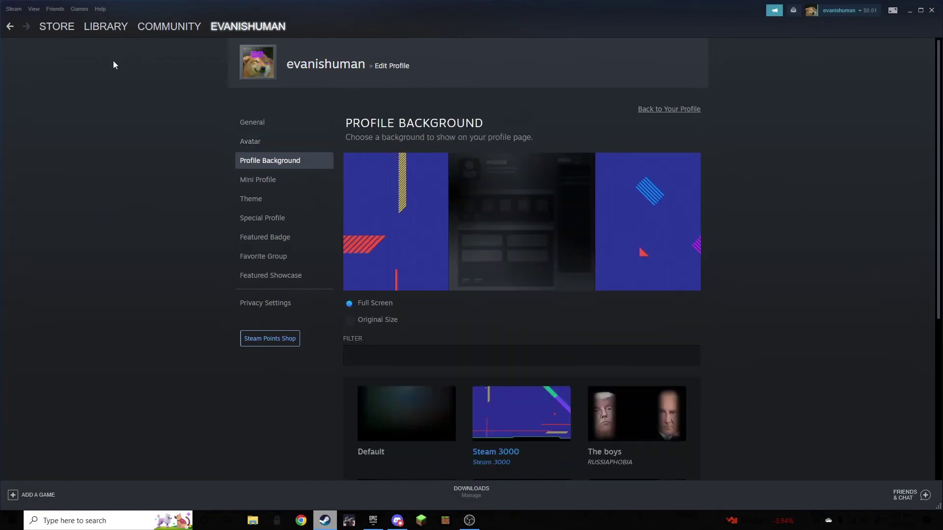
pyautogui.hotkey('alt', 'Left')
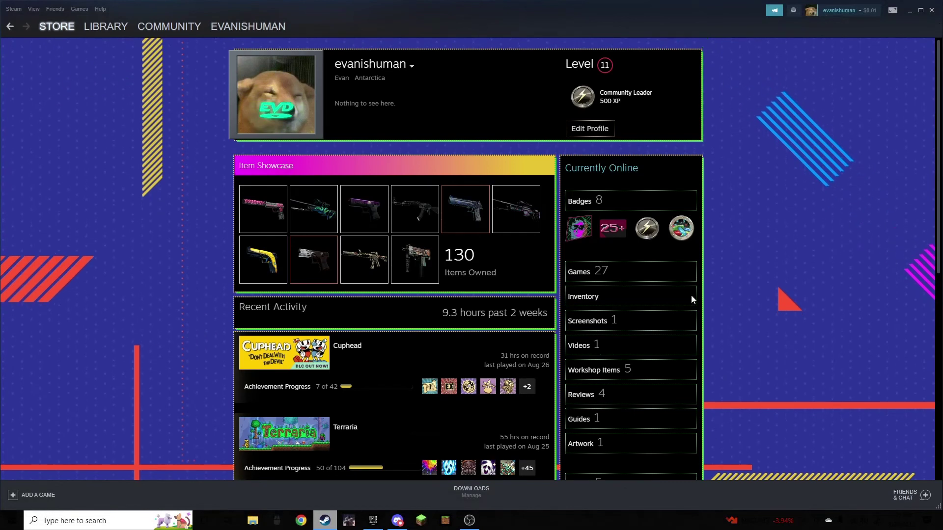
pyautogui.hotkey('alt', 'Left')
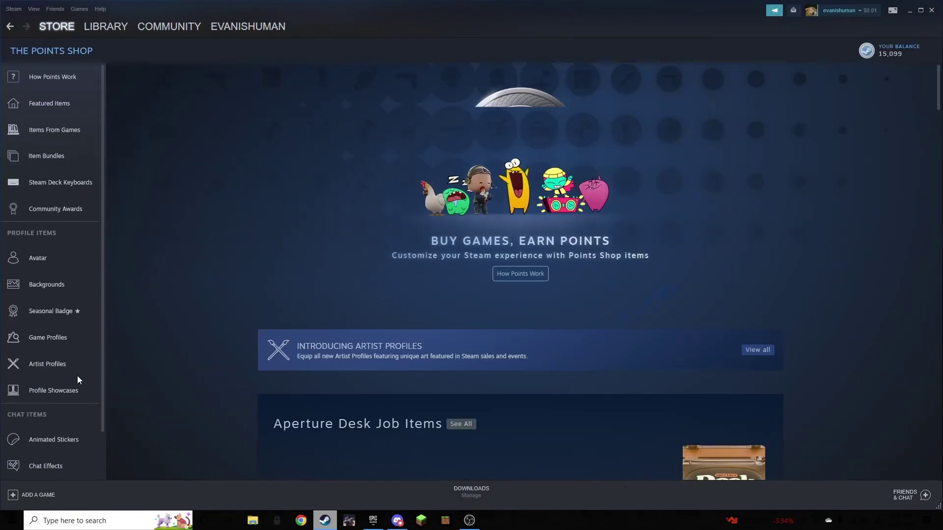
# Find the Cráneo de Fuego profile under Artist Profiles.
pyautogui.click(65, 368)
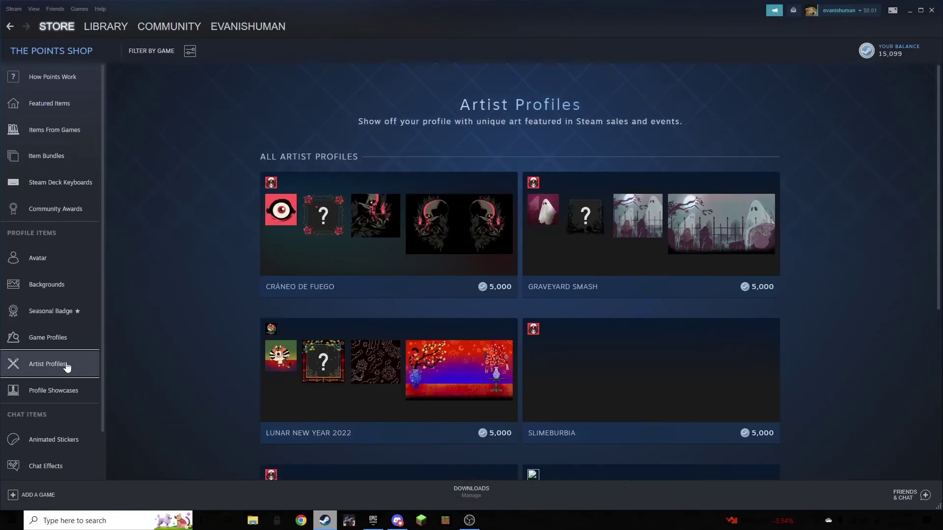
pyautogui.click(398, 224)
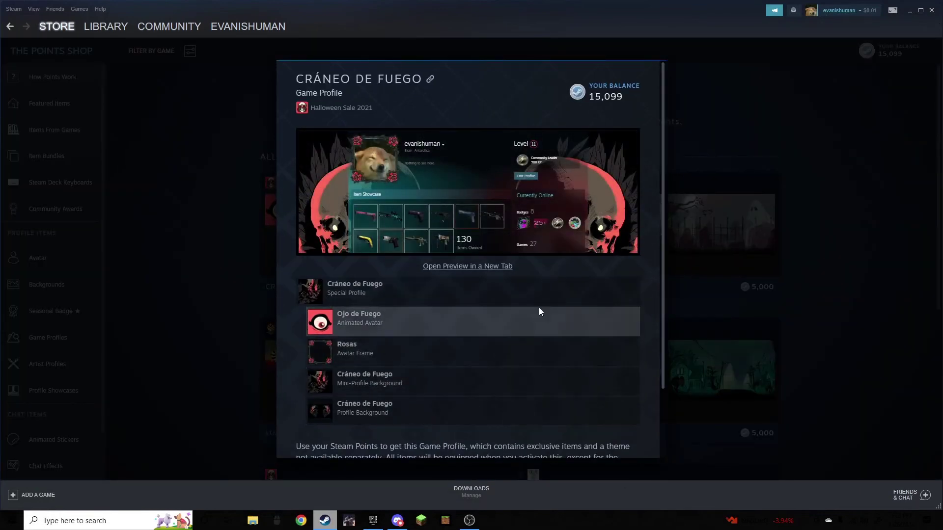
pyautogui.scroll(-3, 583, 355)
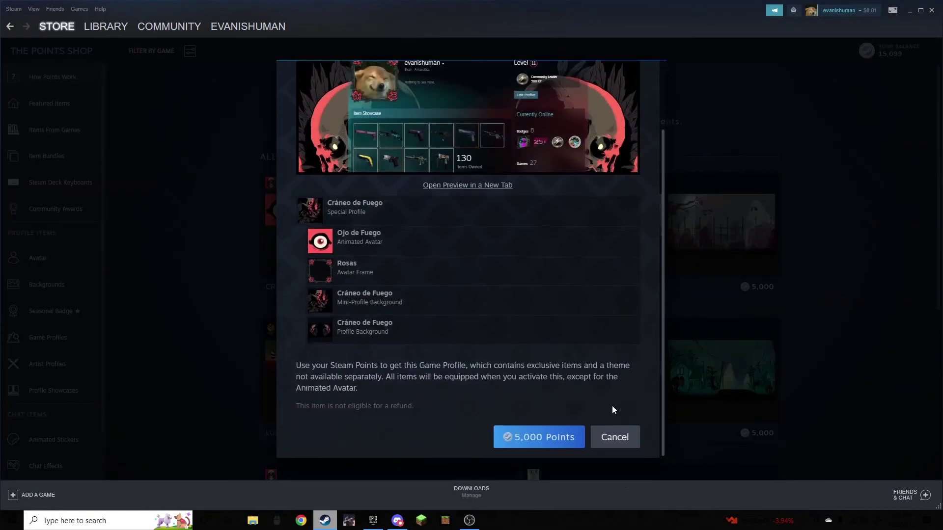
# Buy Cráneo de Fuego for 5,000 points, leaving 10,099, and return to the profile.
pyautogui.click(548, 436)
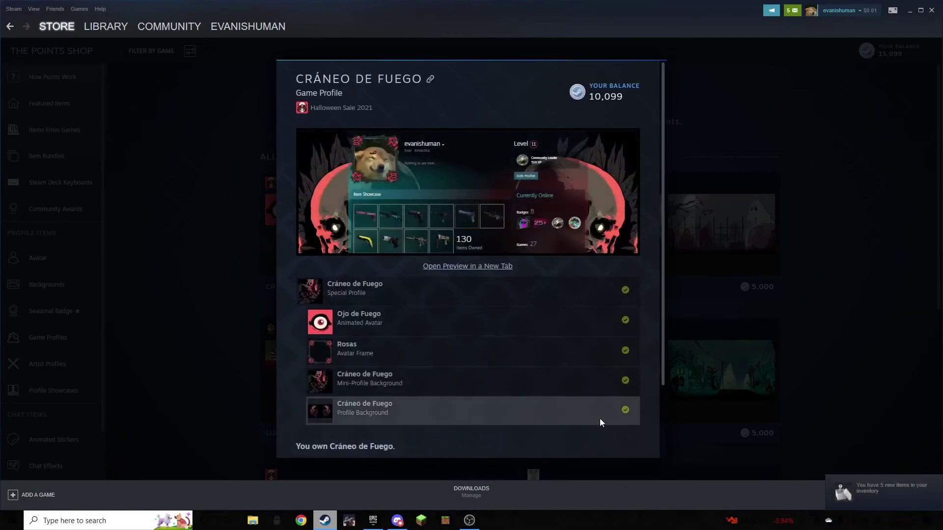
pyautogui.scroll(-4, 606, 408)
pyautogui.click(664, 367)
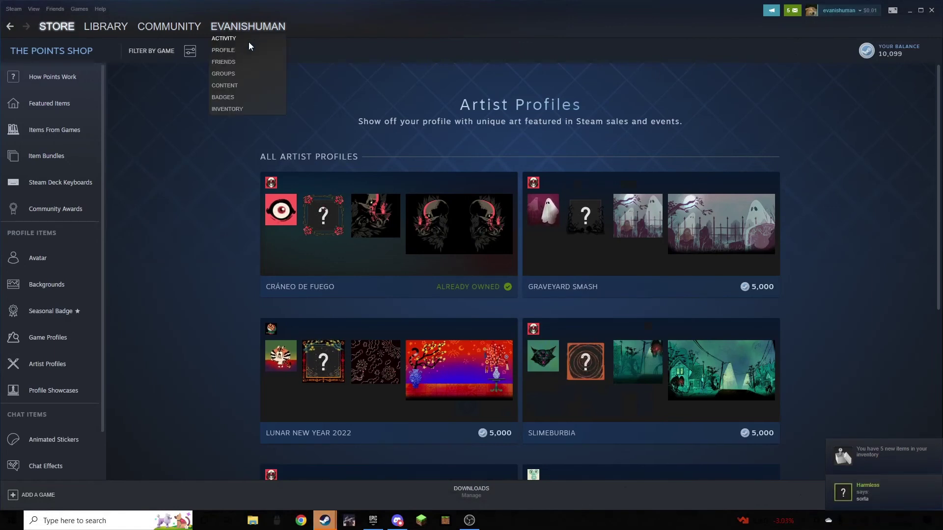
pyautogui.click(236, 49)
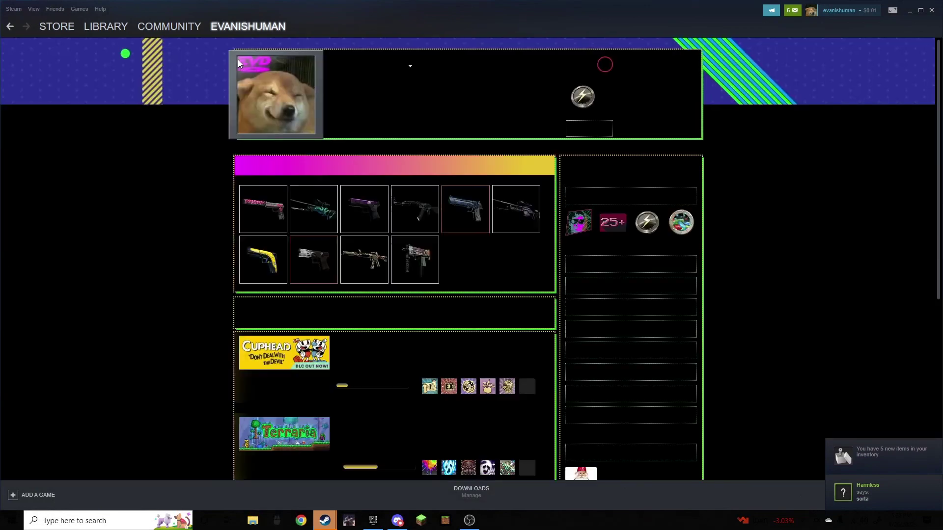